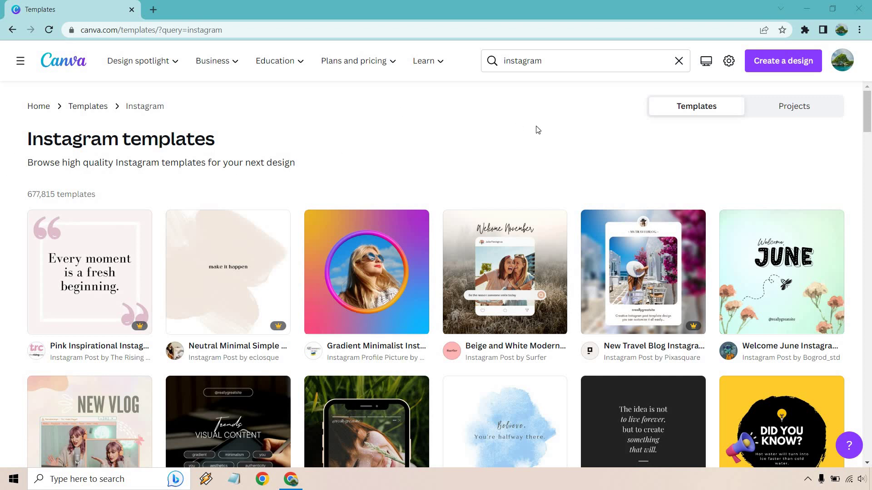
- Scroll through the Instagram templates to find the Pastel Gradient Reminder card
scroll(558, 132, down, 2)
scroll(565, 132, down, 2)
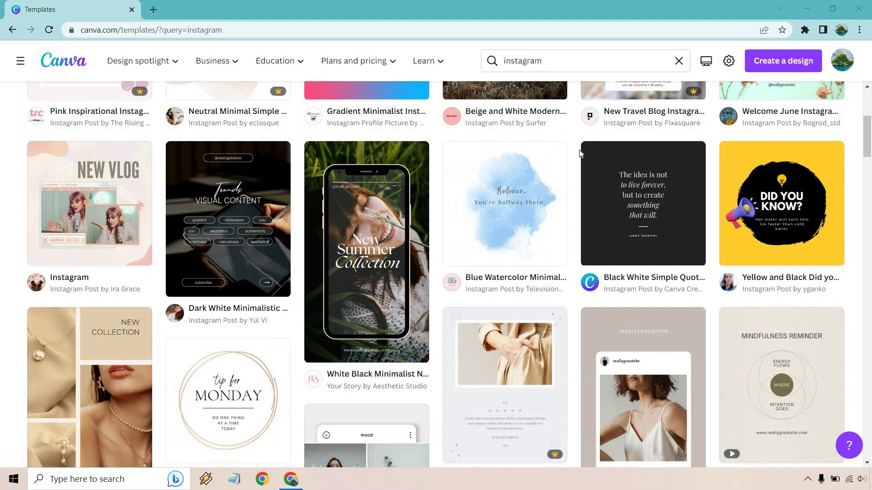
scroll(577, 145, down, 2)
scroll(577, 149, down, 2)
scroll(577, 149, down, 9)
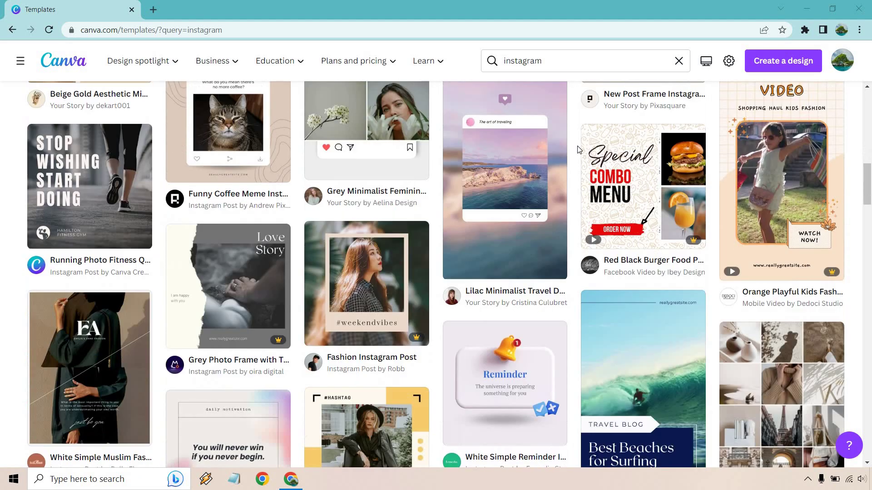
scroll(578, 148, down, 8)
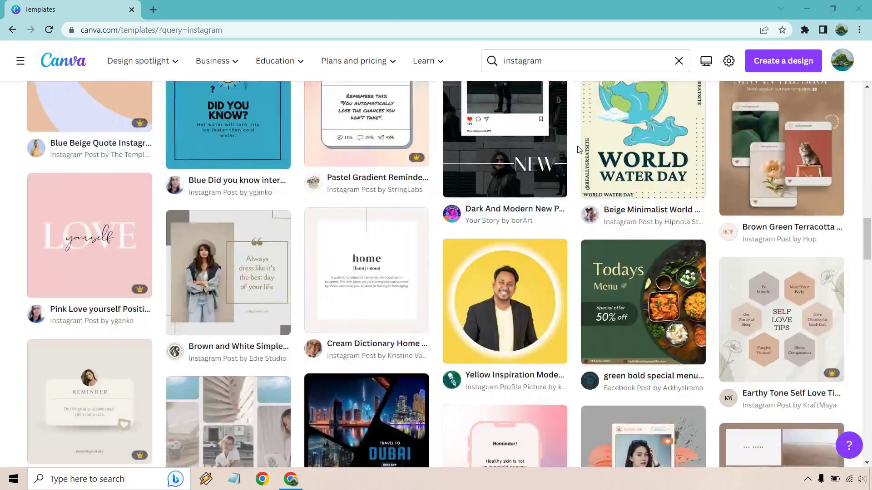
scroll(578, 149, down, 6)
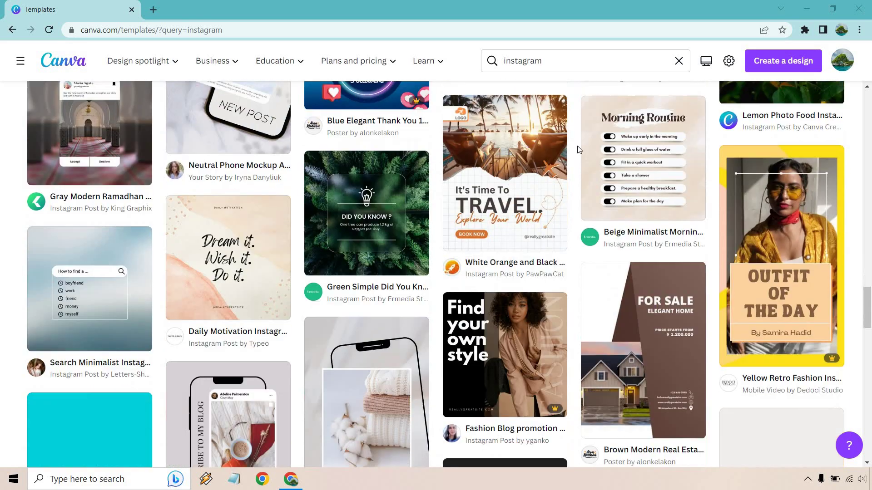
scroll(578, 149, down, 7)
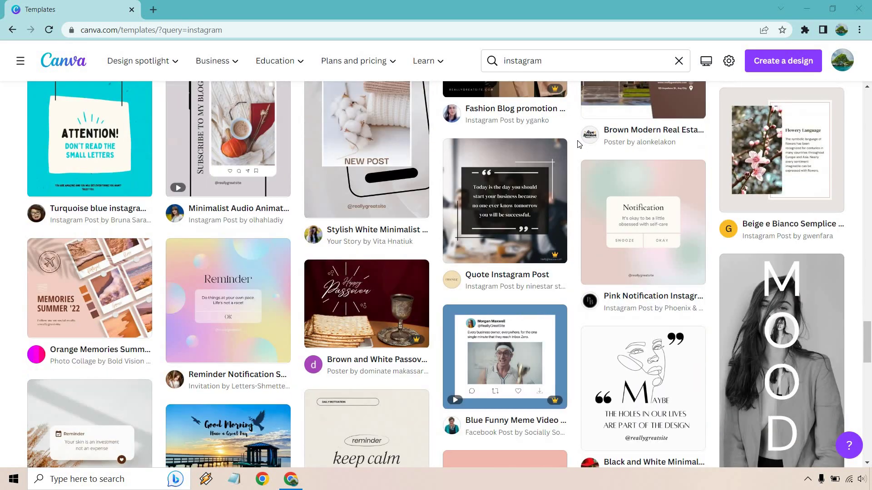
scroll(579, 145, down, 4)
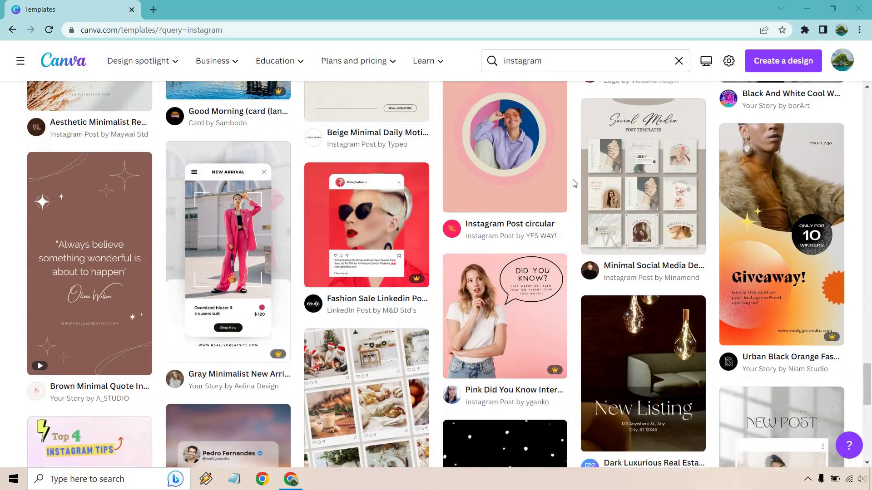
scroll(578, 186, up, 9)
scroll(577, 185, up, 12)
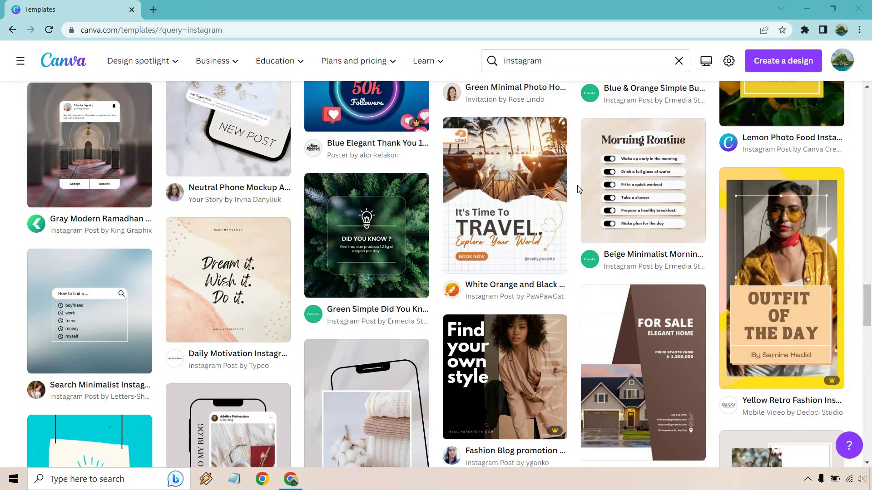
scroll(577, 186, up, 7)
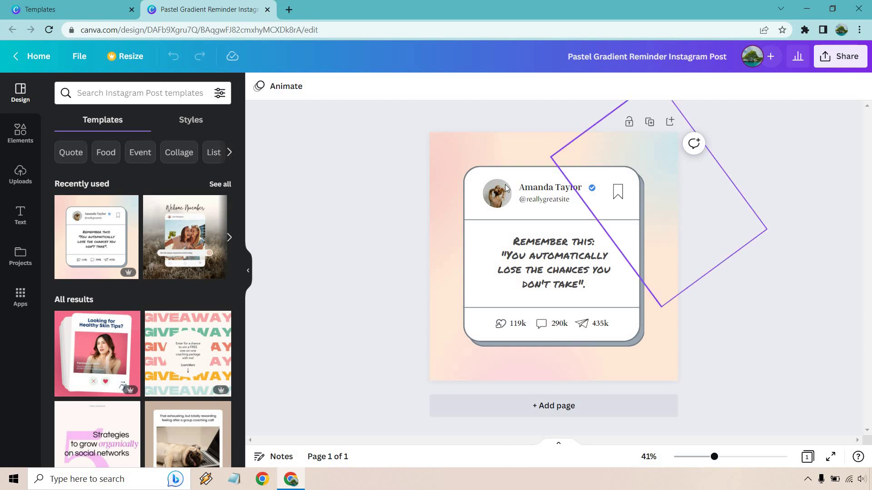
- Replace the post's display name with a new name
click(529, 187)
click(546, 188)
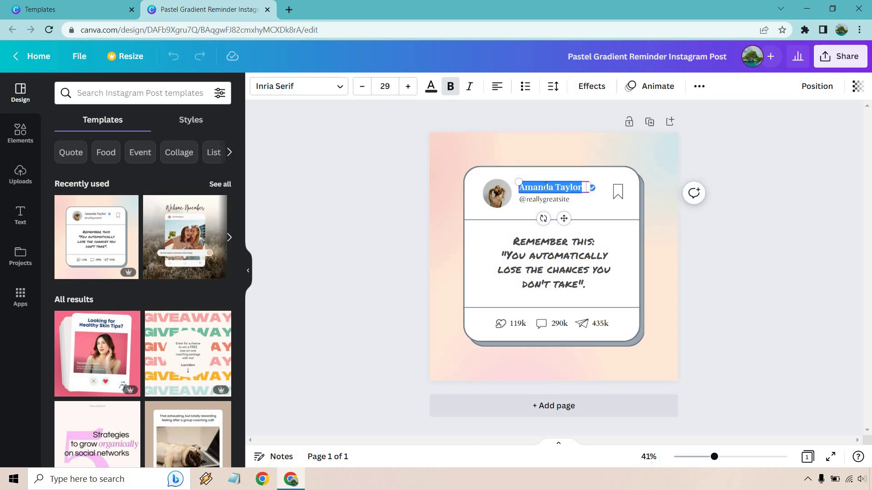
key(BackSpace)
text(James Canz)
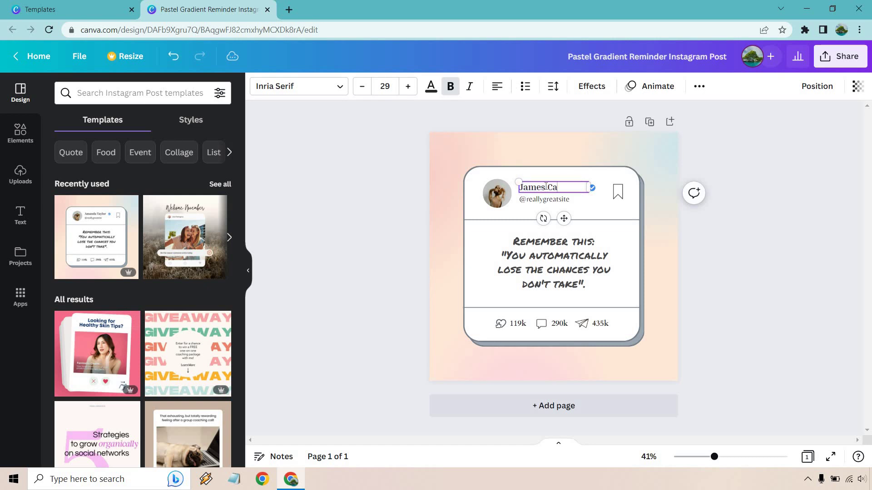
click(759, 248)
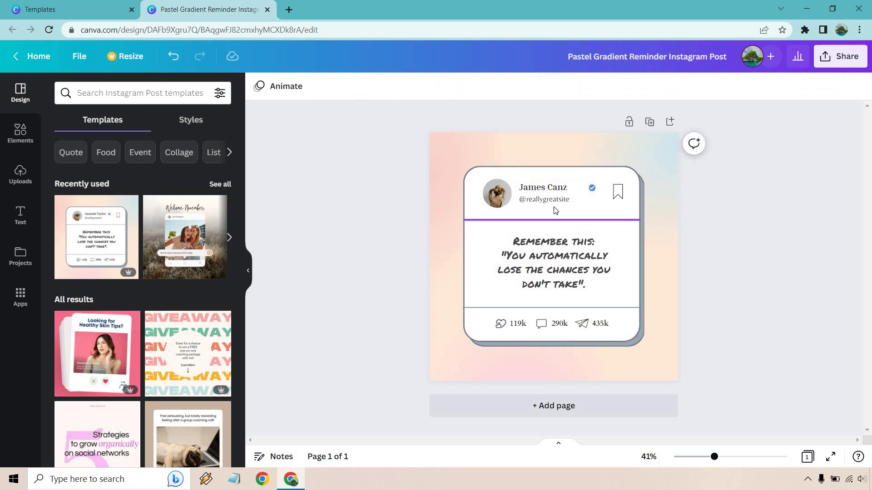
click(548, 205)
click(548, 204)
click(528, 199)
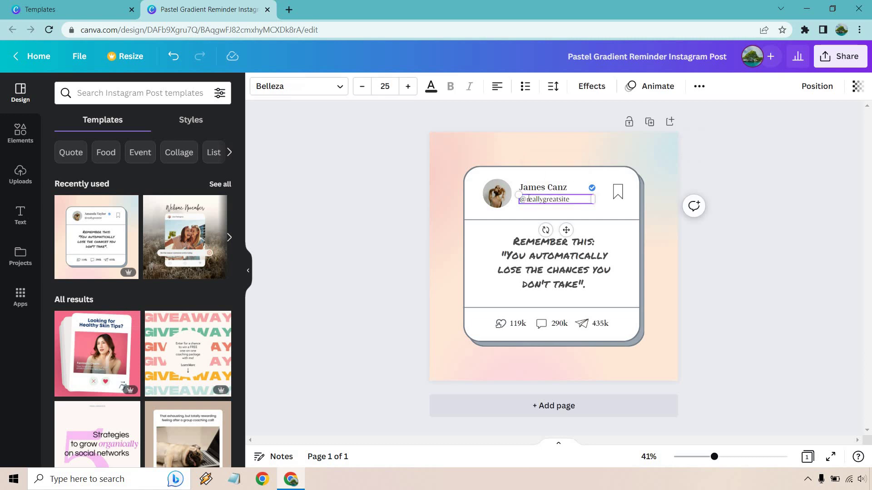
double_click(536, 198)
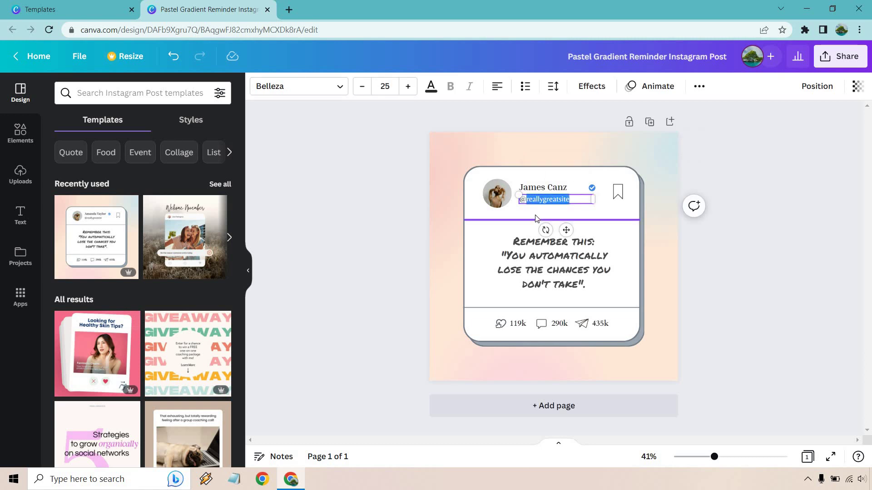
text(MarketingIslan)
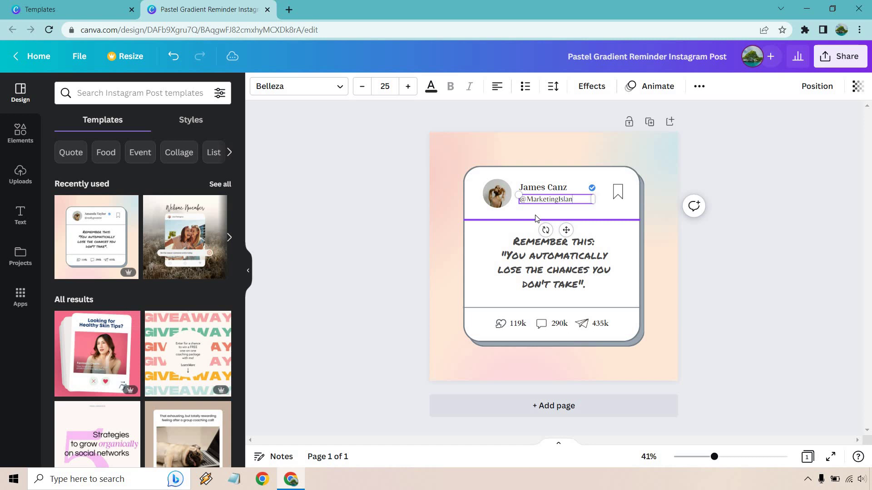
text(d)
click(836, 326)
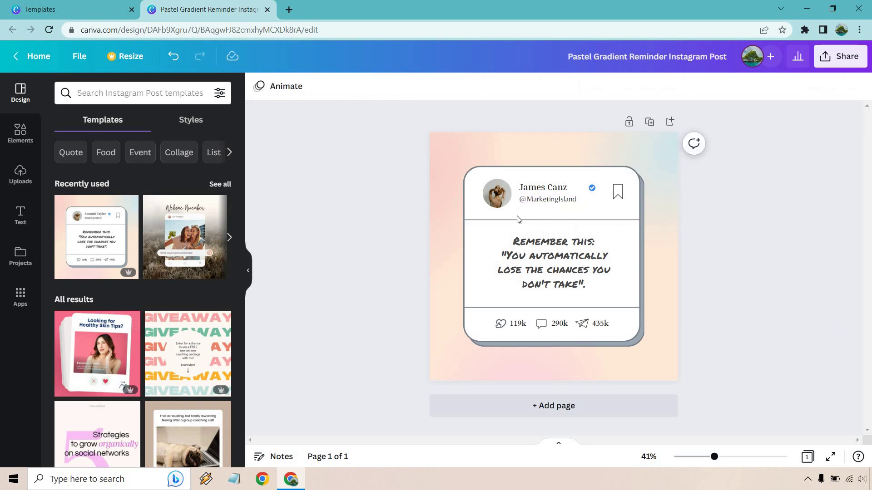
- Replace the profile picture with the smiling man's uploaded photo
click(493, 203)
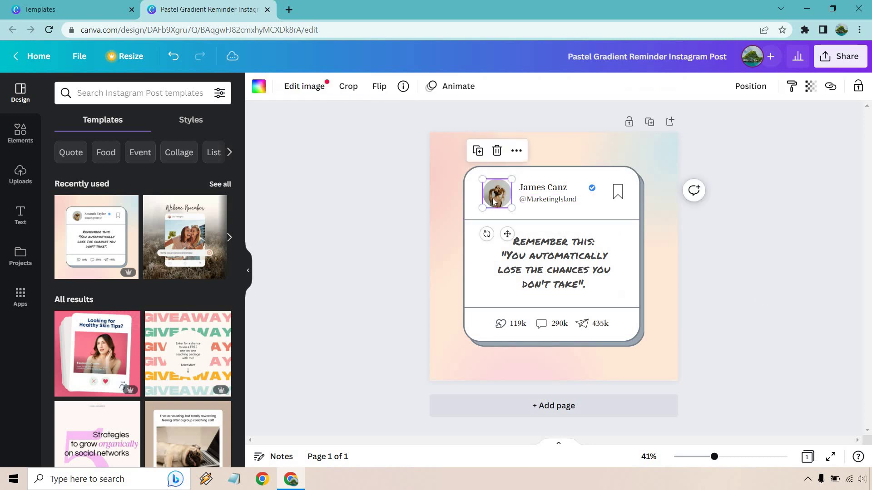
click(23, 175)
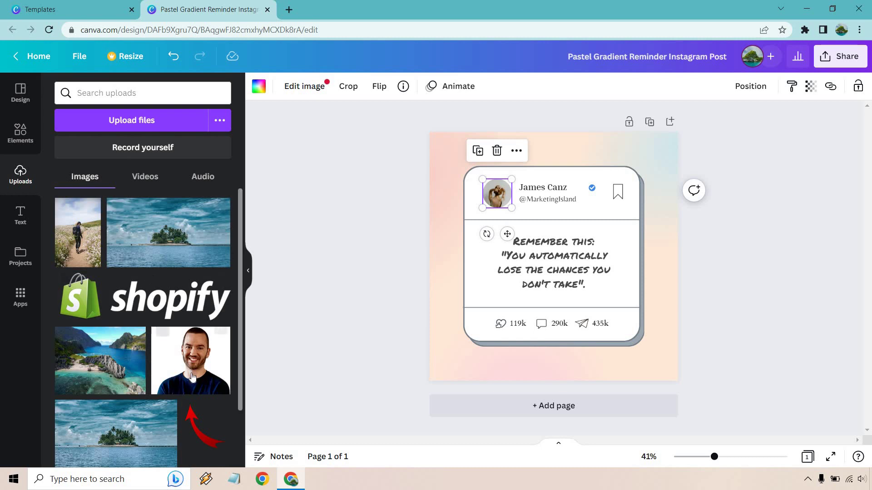
drag(192, 376, 481, 199)
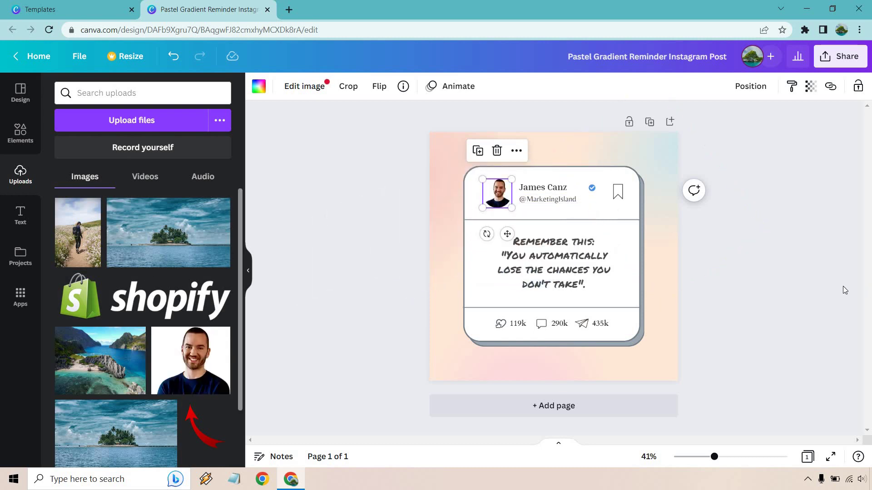
key(Escape)
- Replace the quote with 'In a world full of constant distractions, focus is key.' and nudge it lower
click(20, 93)
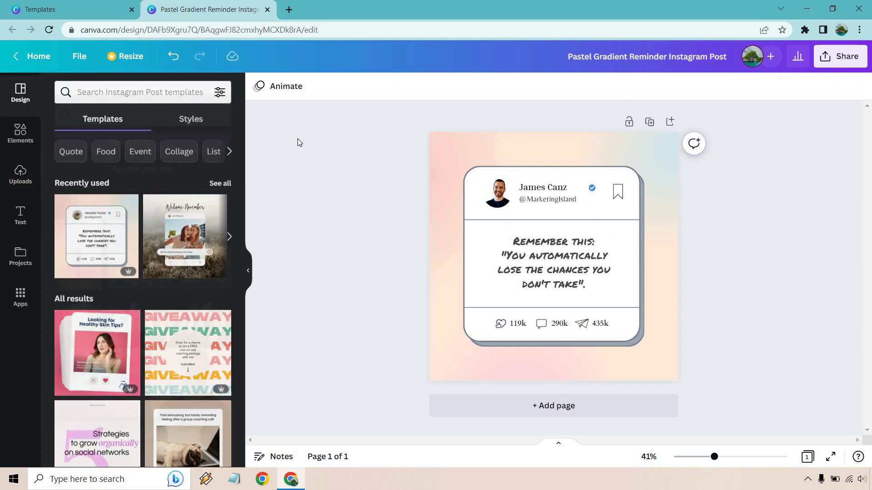
click(564, 254)
double_click(566, 256)
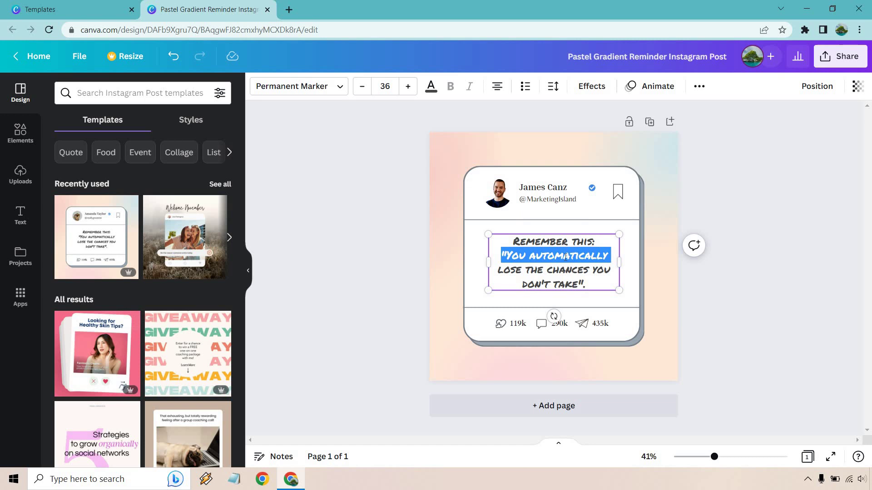
key(ctrl+a)
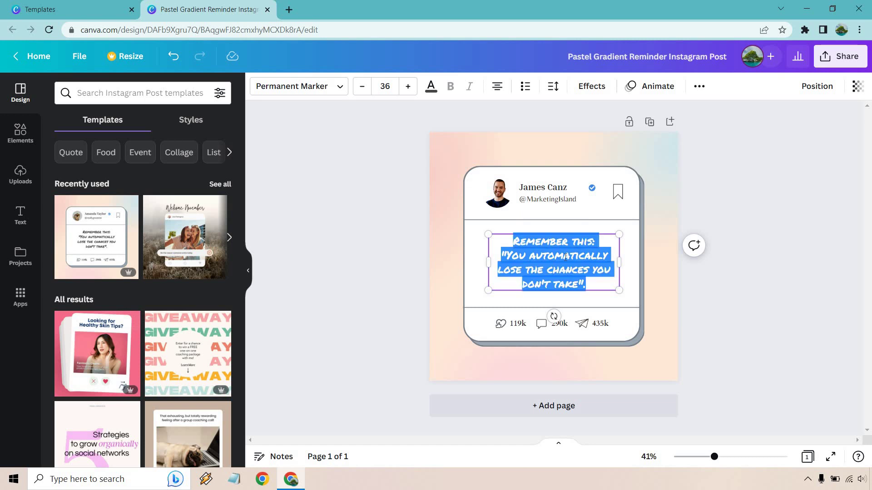
text(In a world full of constant distractions, focus is key.)
click(785, 305)
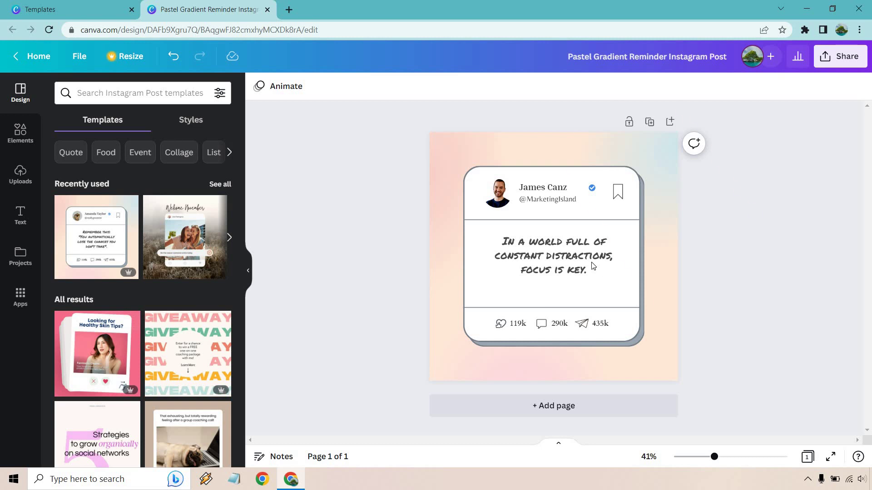
click(574, 257)
drag(573, 257, 568, 253)
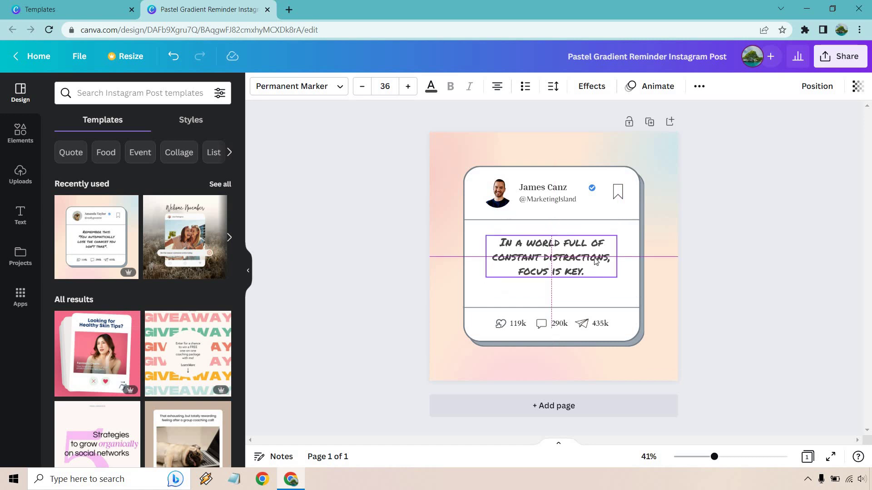
- Download the quote post as a PNG, then close the download panel
click(783, 293)
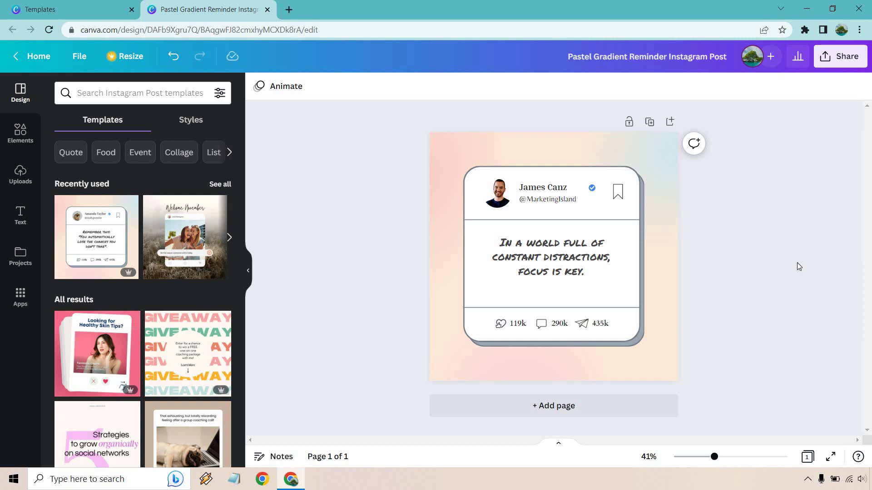
click(834, 59)
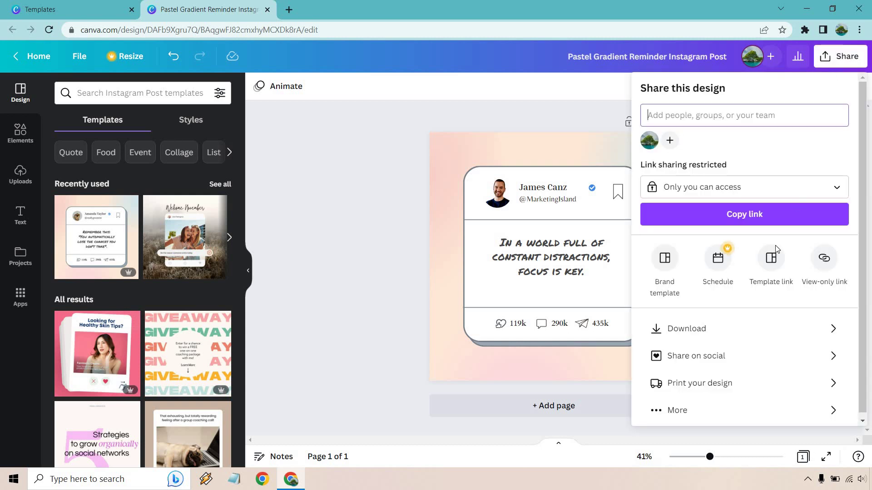
click(764, 328)
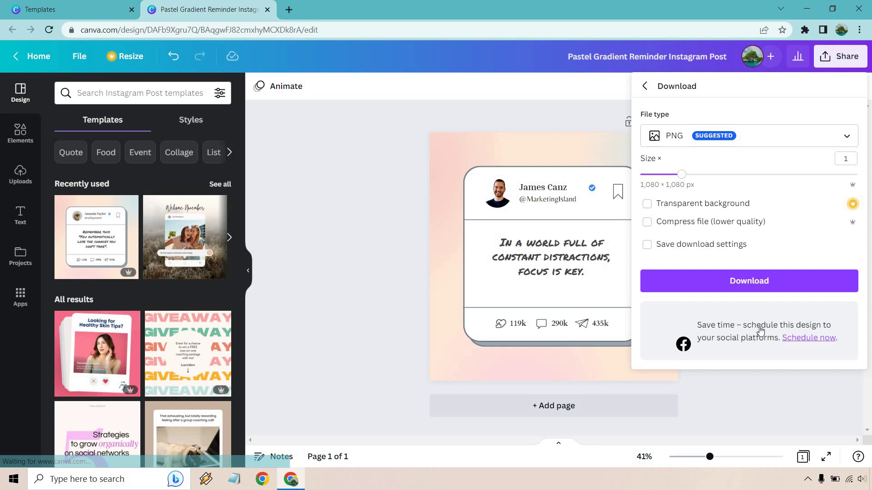
click(825, 290)
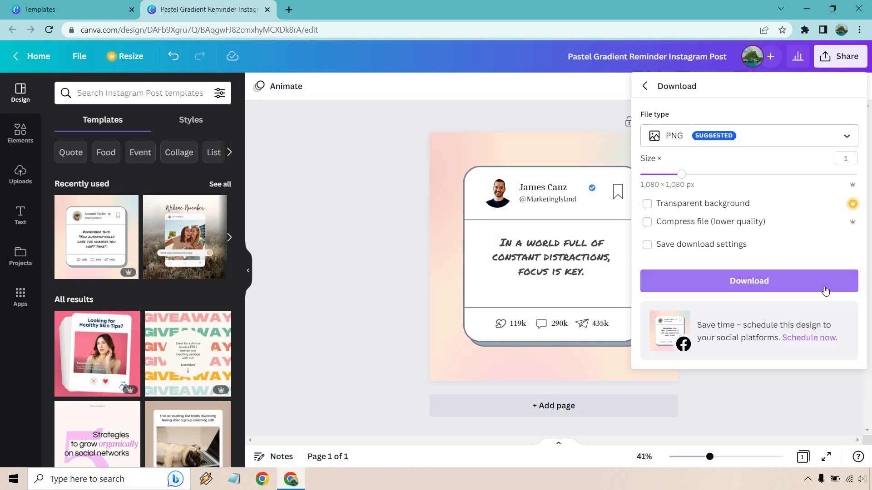
click(807, 405)
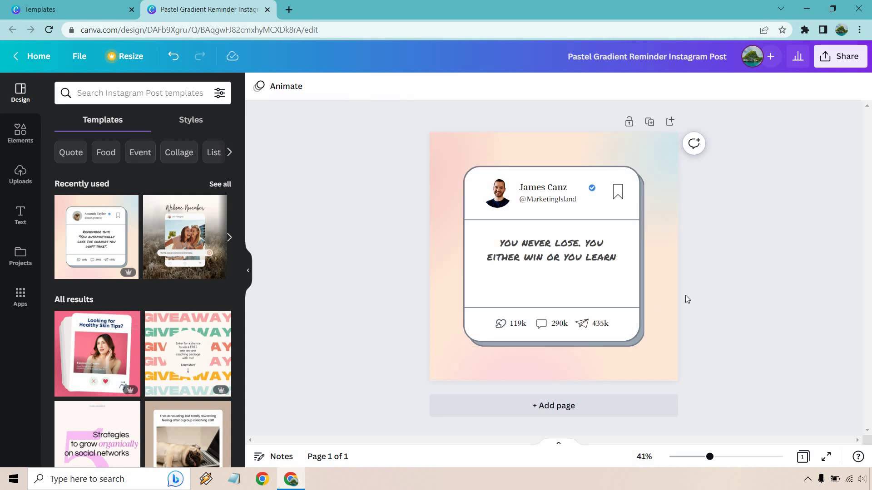
- Move the 'You never lose. You either win or you learn' quote down to the card's centre
drag(567, 257, 564, 259)
click(799, 300)
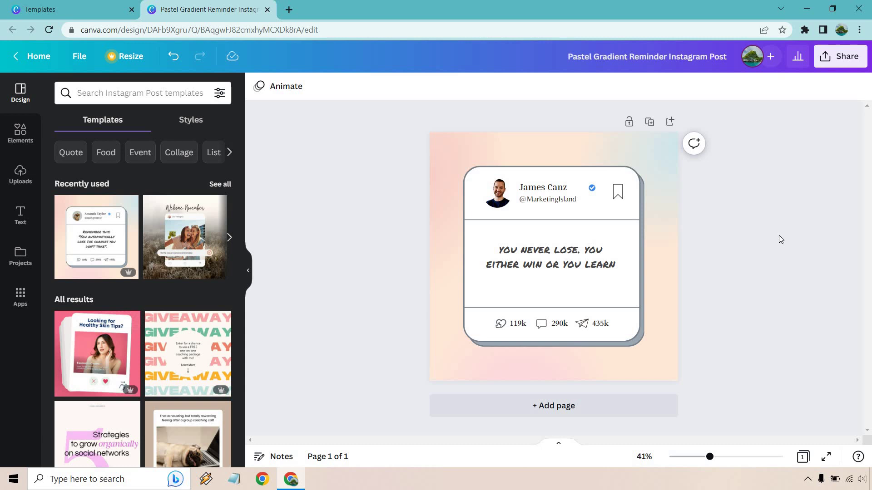
- Add the pug-on-laptop meme template as a new second page
scroll(170, 237, down, 3)
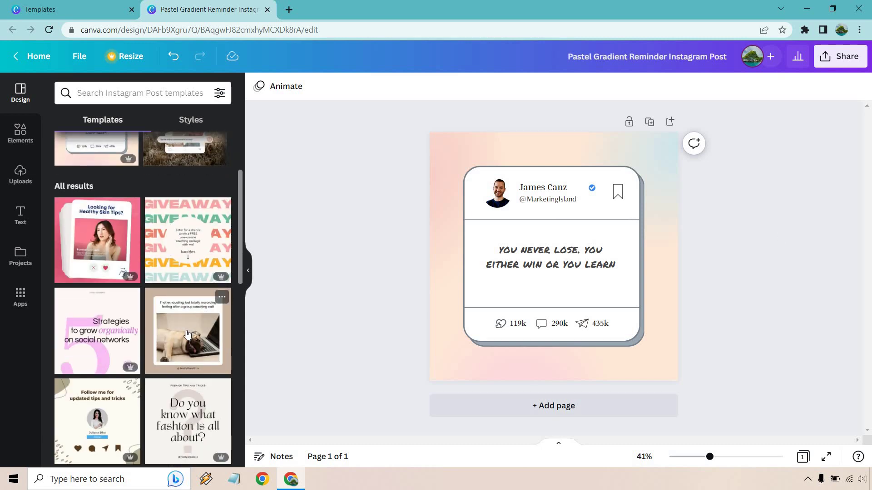
click(187, 334)
click(490, 282)
scroll(756, 228, up, 5)
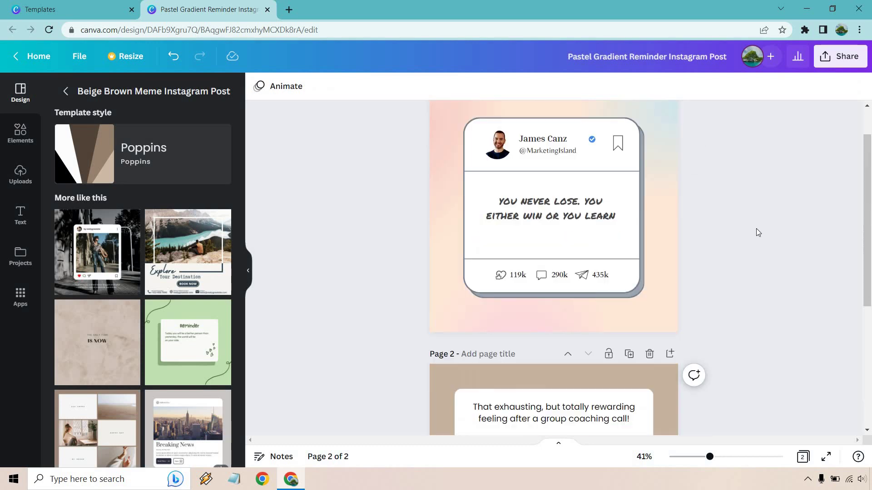
scroll(726, 192, down, 6)
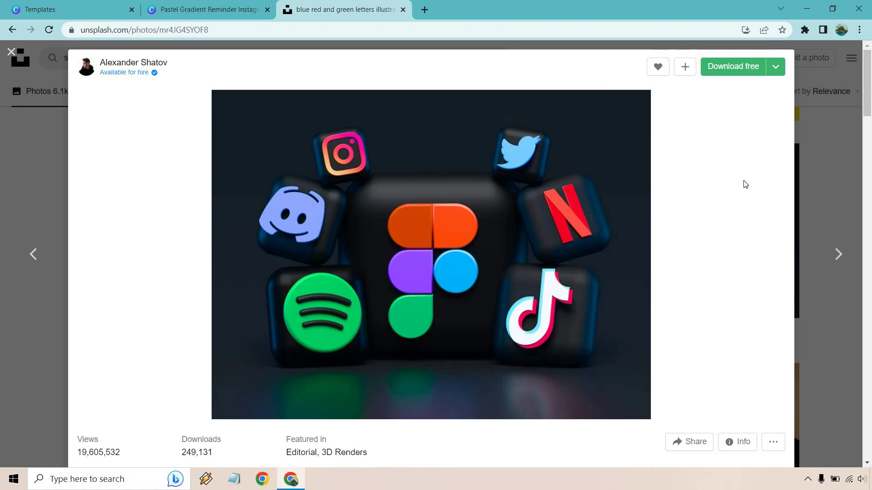
- Return to the Canva design tab after viewing the Unsplash social-media icons photo
click(731, 68)
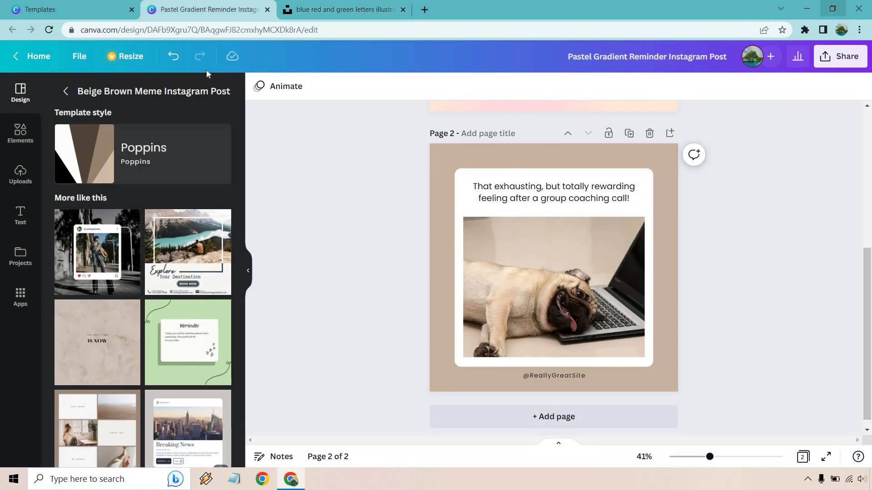
- Swap page 2's pug photo for the uploaded 3D social-media icons image
click(20, 174)
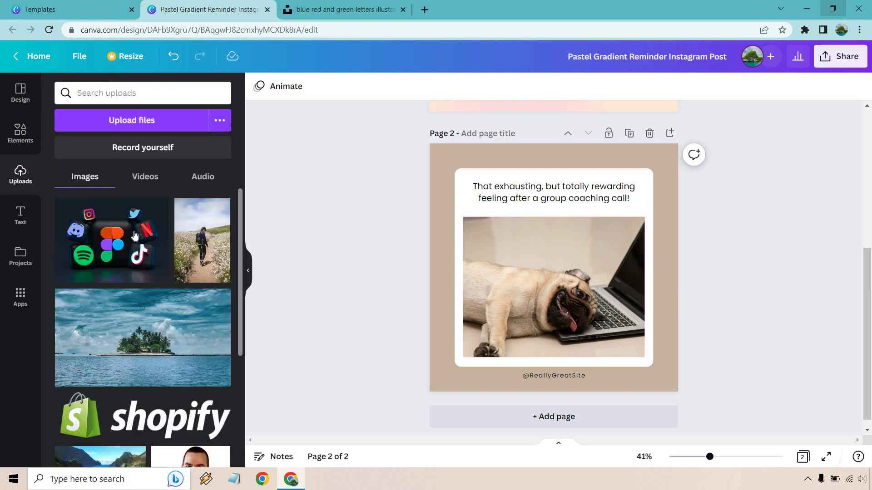
drag(134, 236, 565, 262)
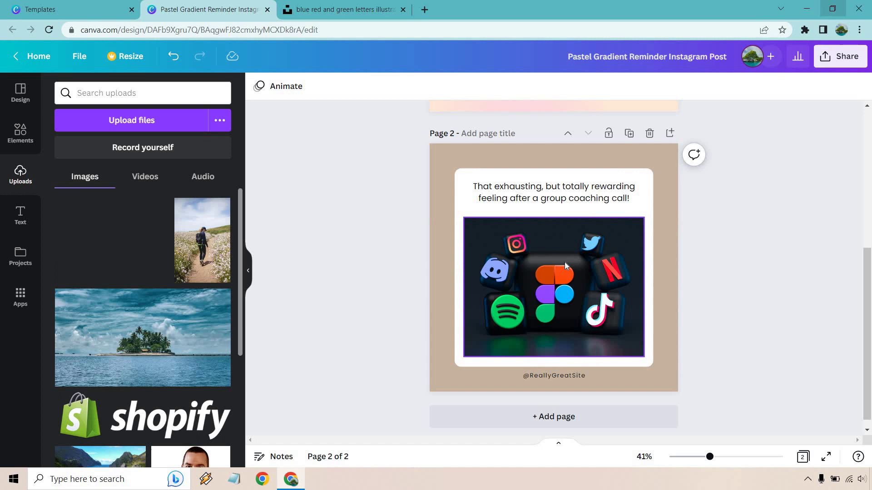
- Change page 2's caption to 'What's your favorite social media website? Comment down below.'
click(544, 196)
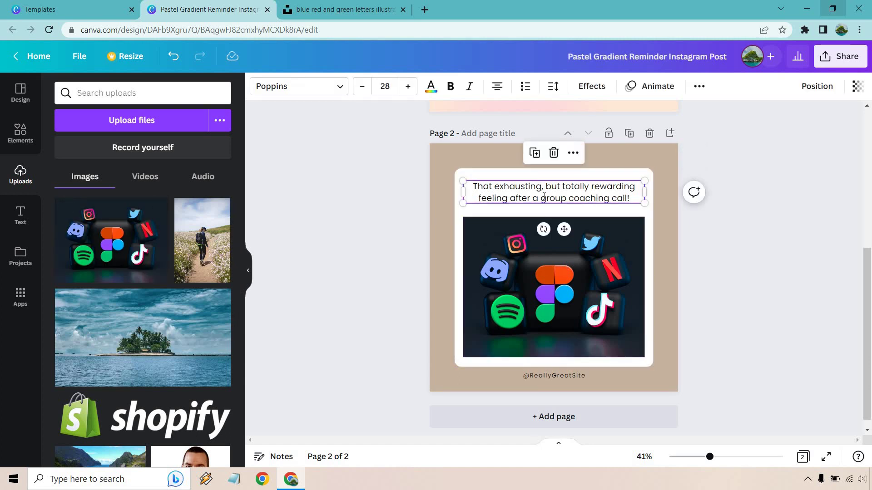
double_click(543, 196)
text(What)
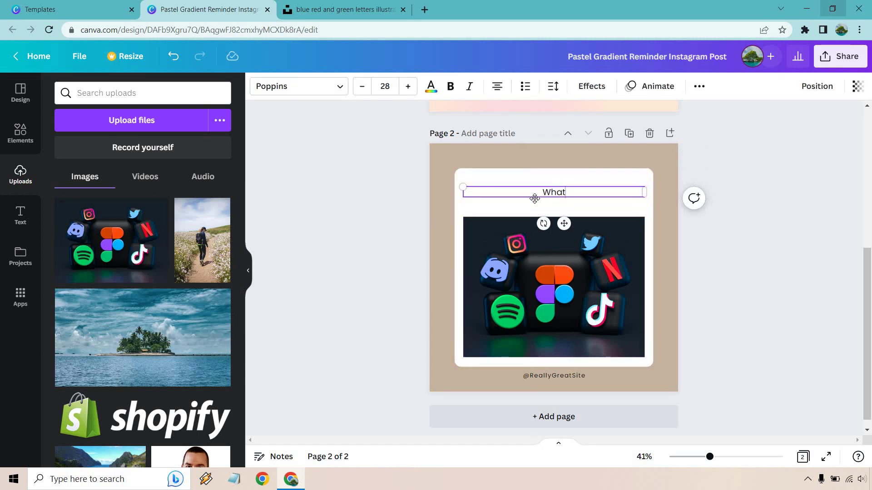
text('s your favorite social media we)
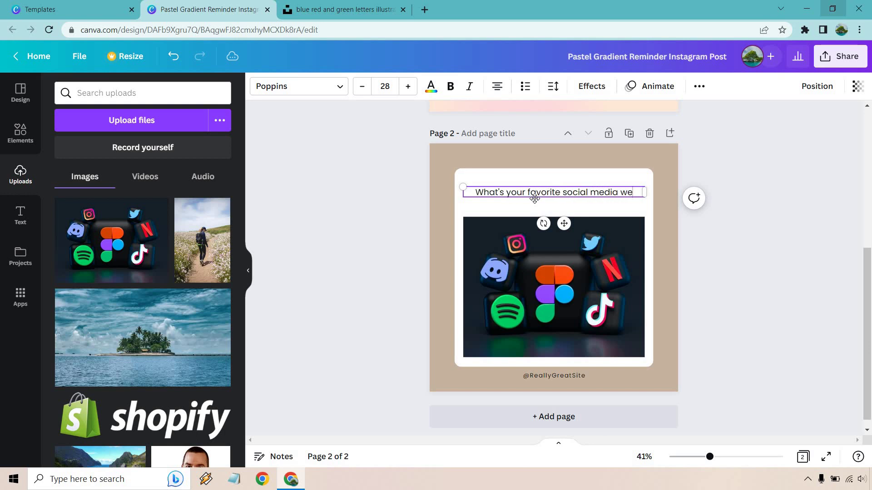
text(bsite? Comm)
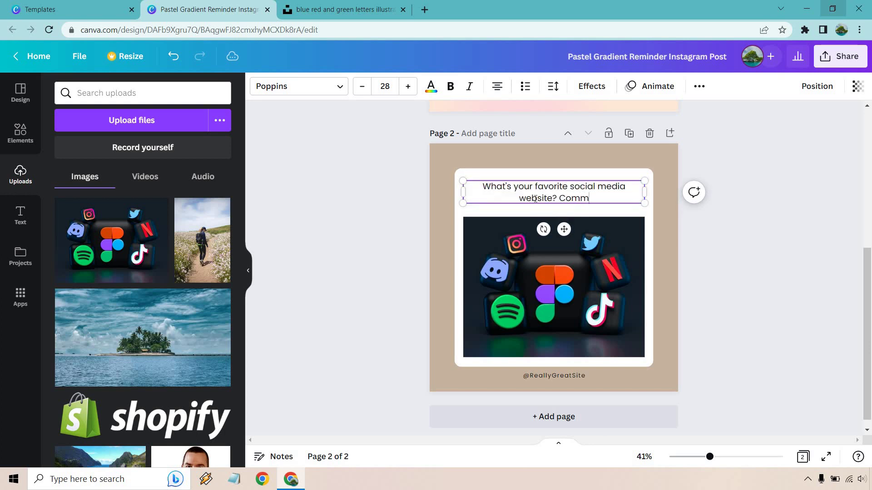
text(ent down b)
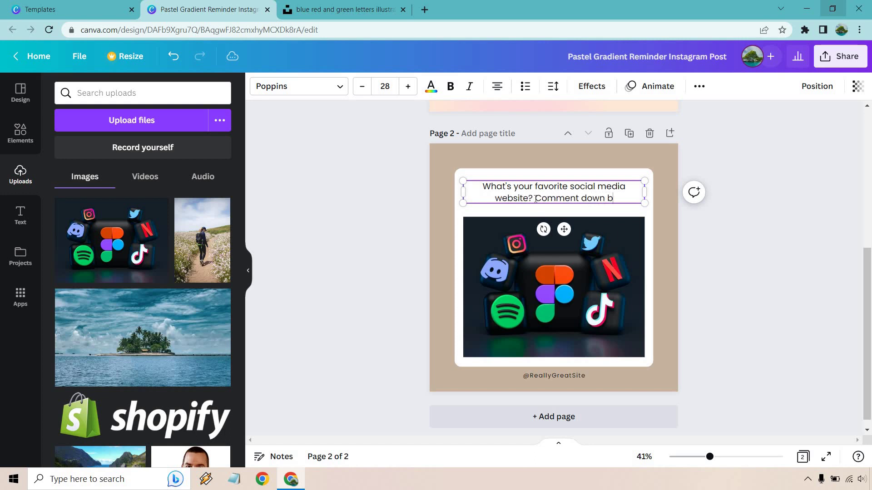
text(elow.)
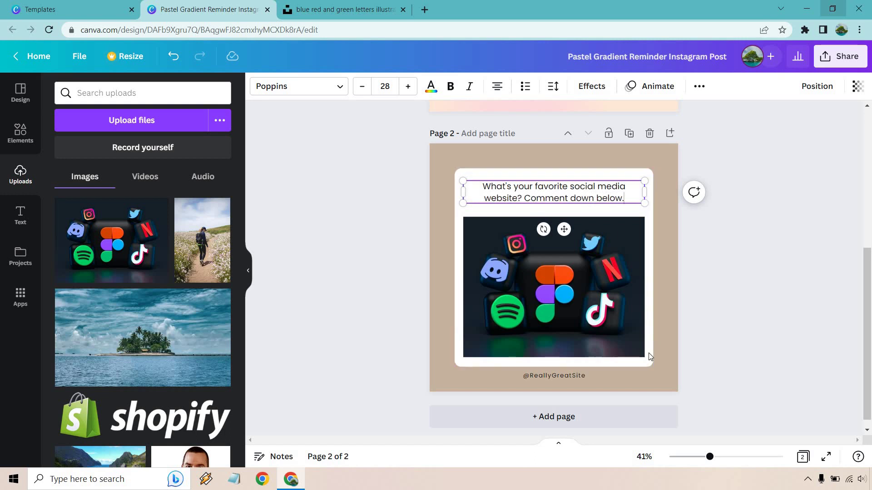
click(571, 376)
double_click(571, 376)
click(586, 375)
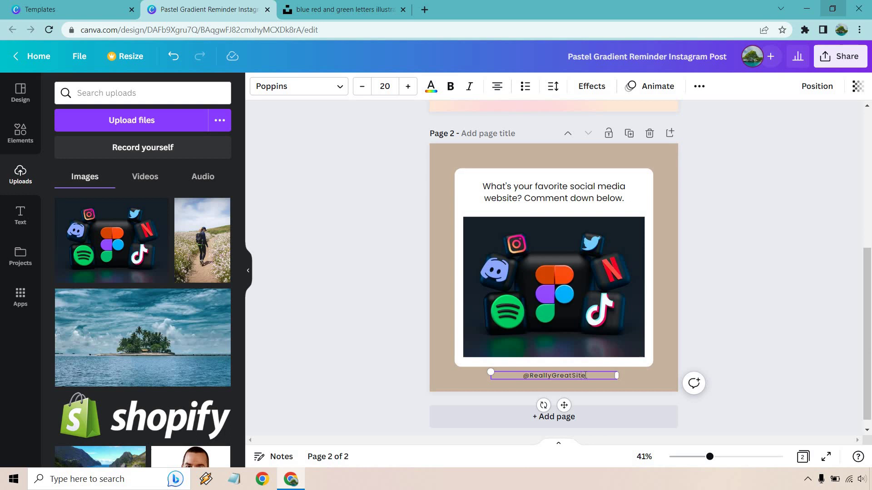
drag(586, 376, 529, 376)
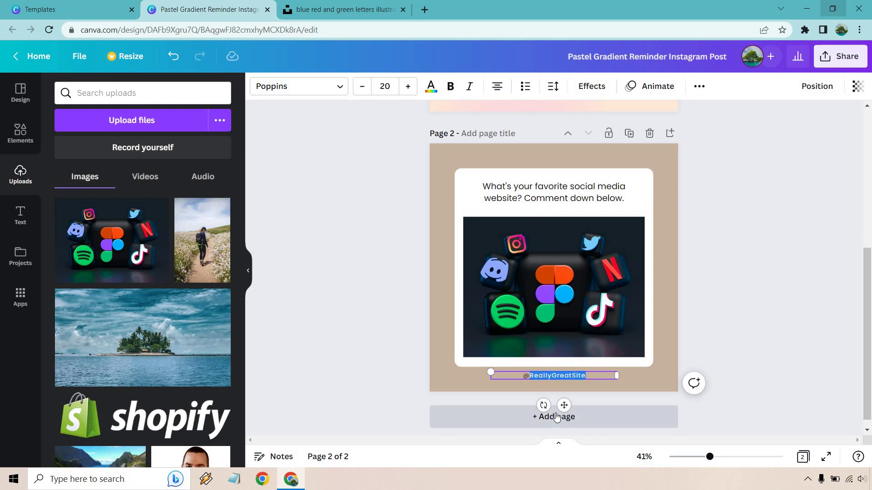
text(MarketingIslan)
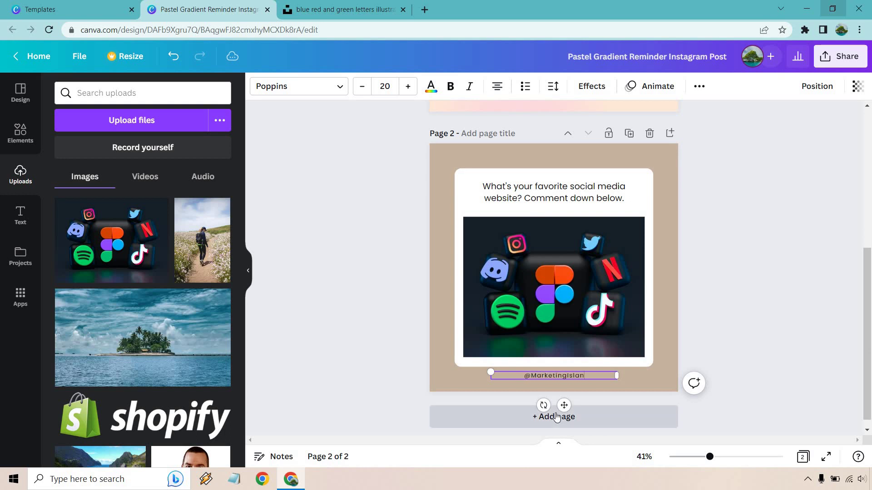
text(d)
- Change page 2's background from beige to the light blue default colour
click(763, 240)
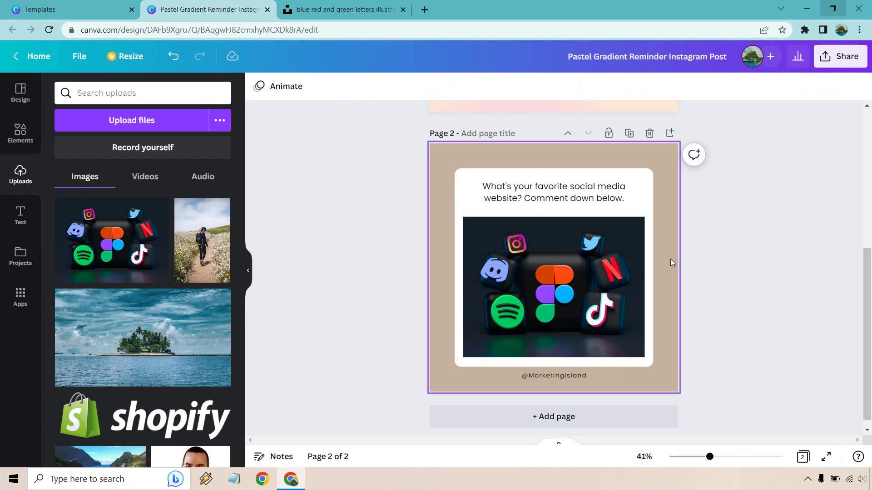
click(671, 262)
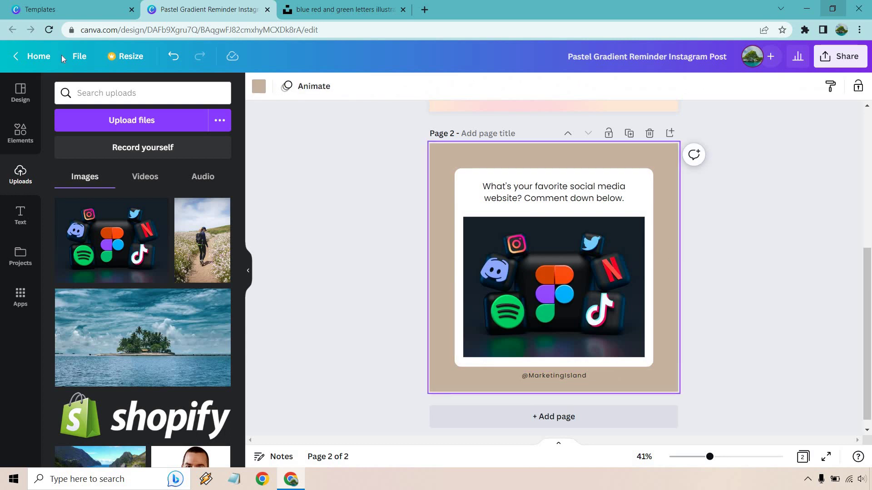
click(258, 86)
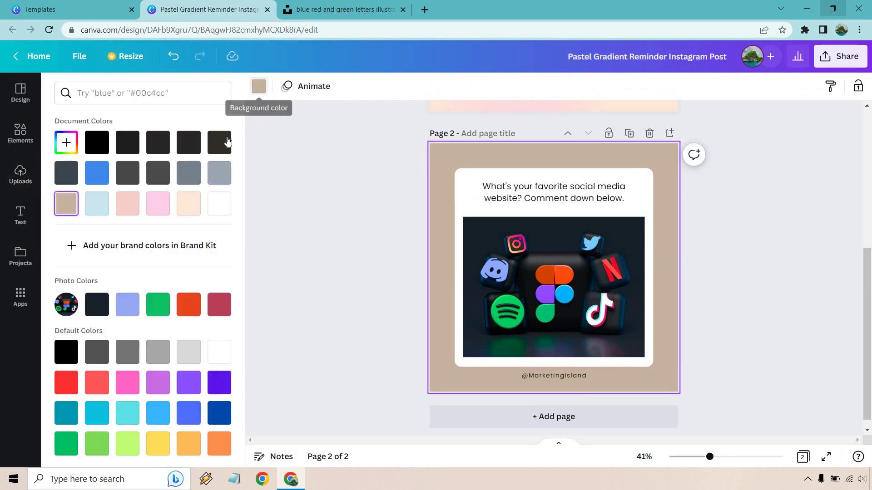
click(96, 439)
click(63, 442)
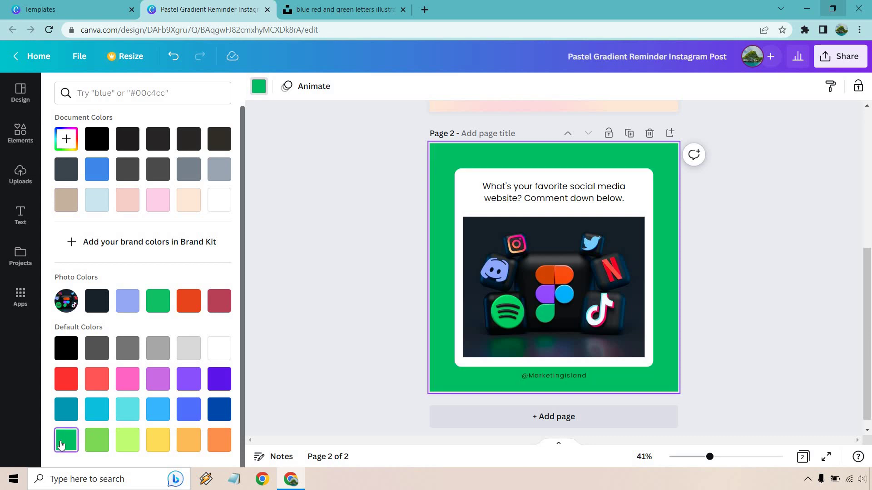
click(154, 415)
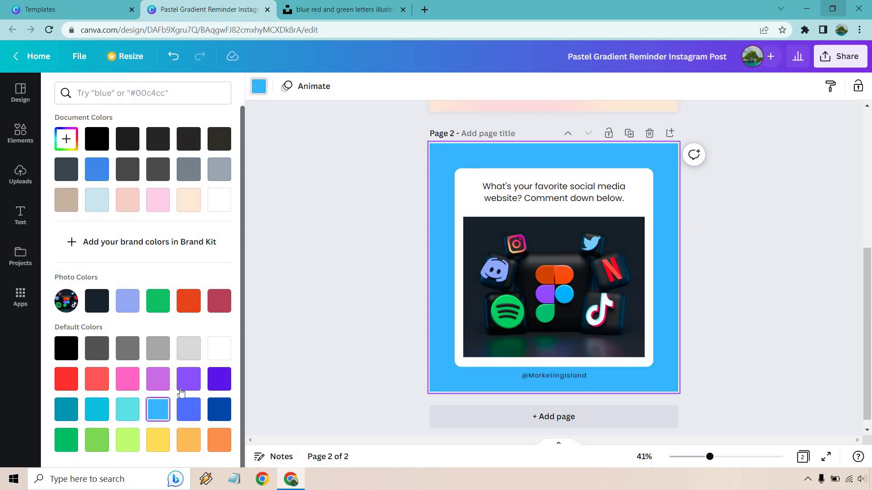
click(353, 238)
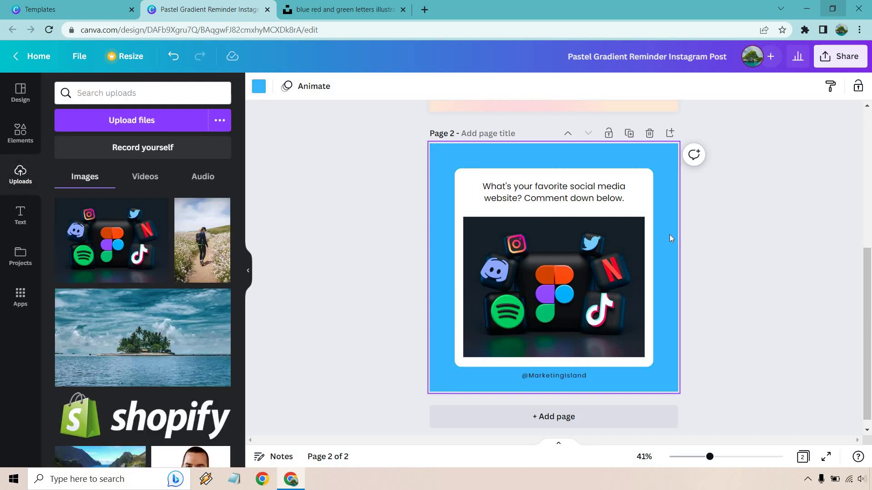
click(802, 220)
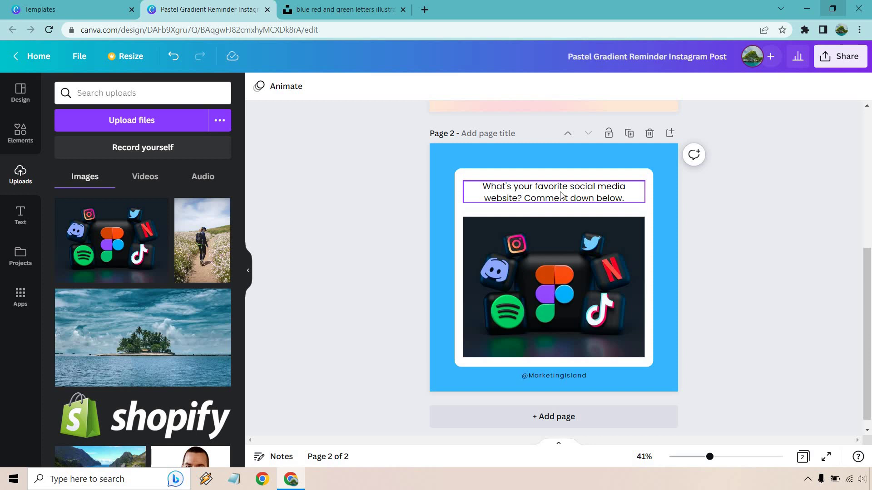
- Scroll up to Page 1's pastel quote card, "You never lose. You either win or you learn"
scroll(819, 296, up, 5)
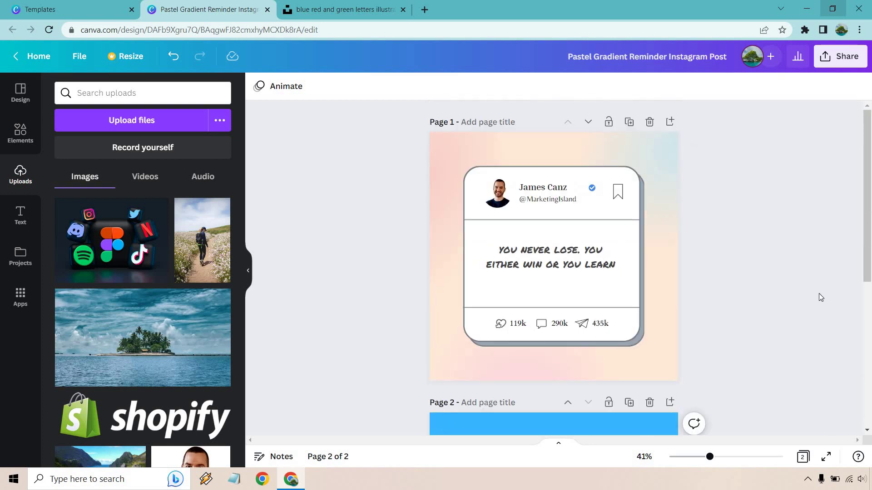